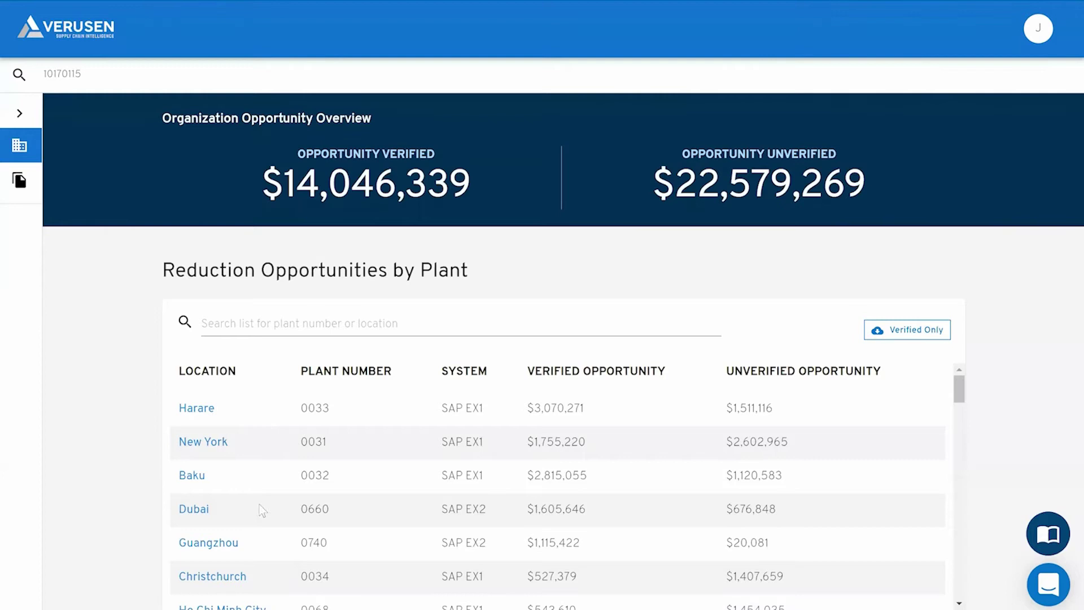
# Open the Christchurch plant's reduction opportunities and disagree with the recommendation for material 10305643.
pyautogui.click(226, 576)
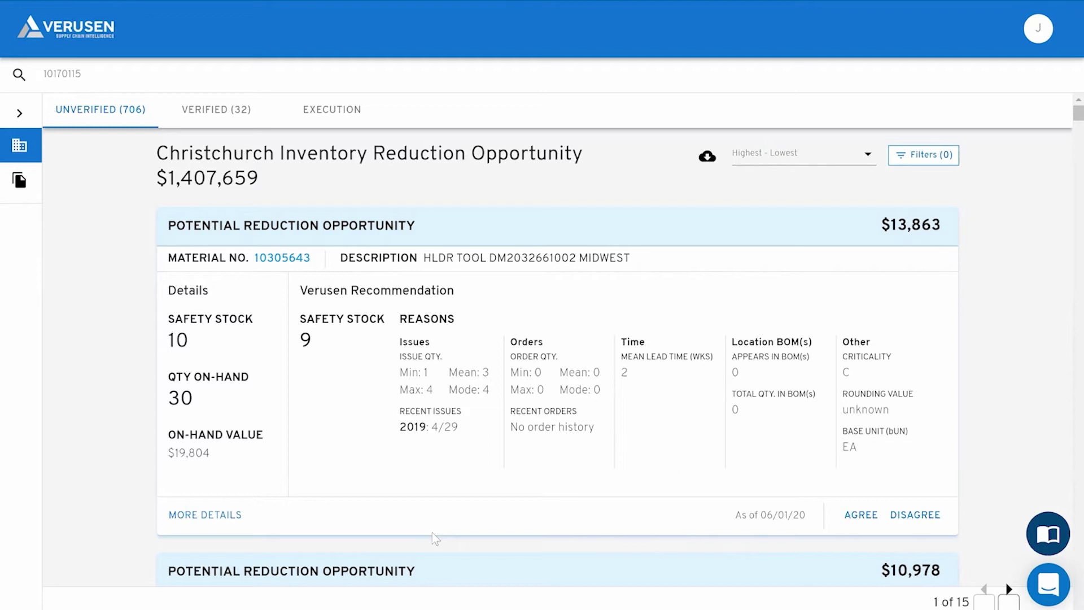
pyautogui.click(861, 515)
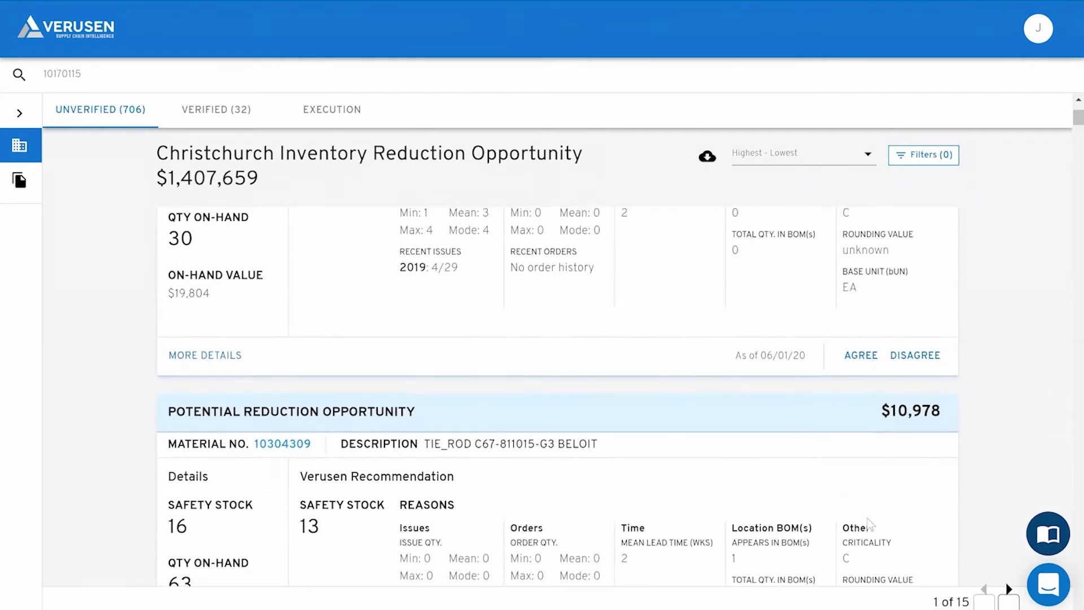
pyautogui.scroll(2, 867, 518)
pyautogui.scroll(1, 870, 524)
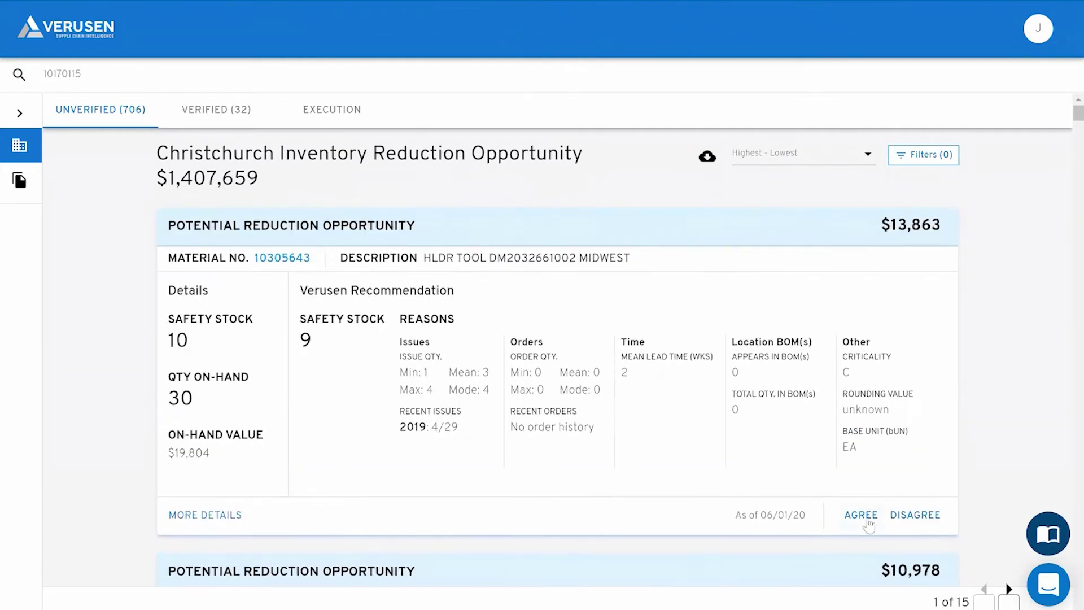
pyautogui.click(911, 518)
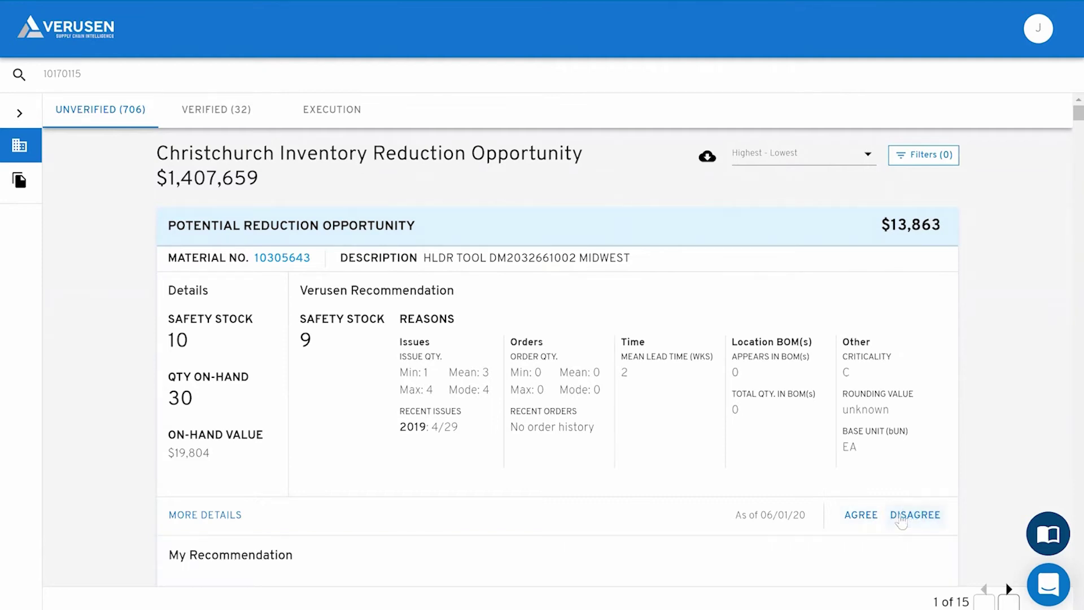
# Recommend a safety stock of 10 for material 10305643, with "Criticality should be higher" as the reason.
pyautogui.scroll(-4, 748, 476)
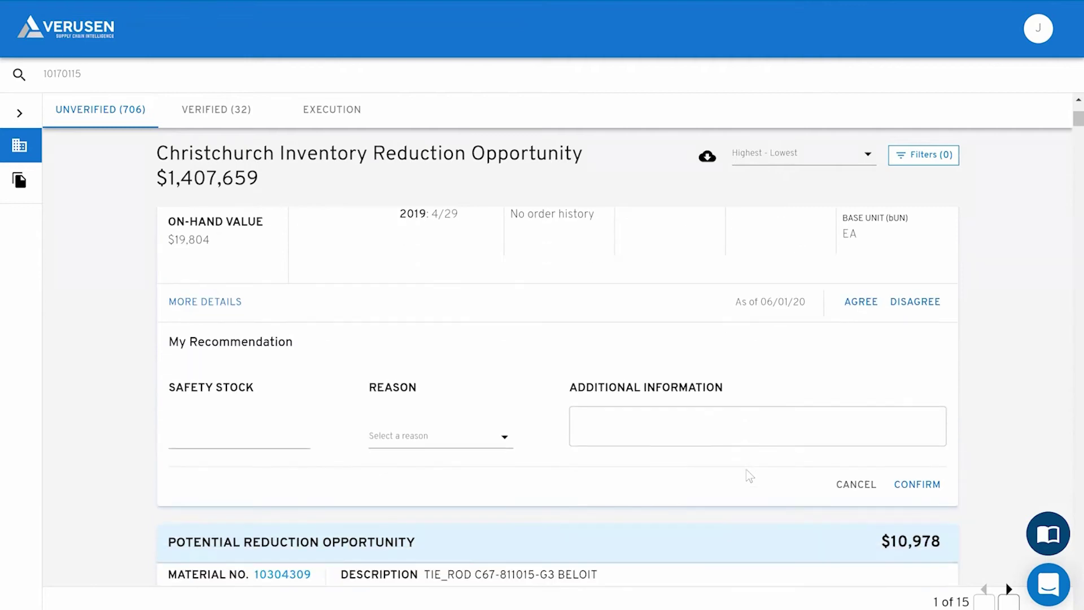
pyautogui.scroll(2, 334, 435)
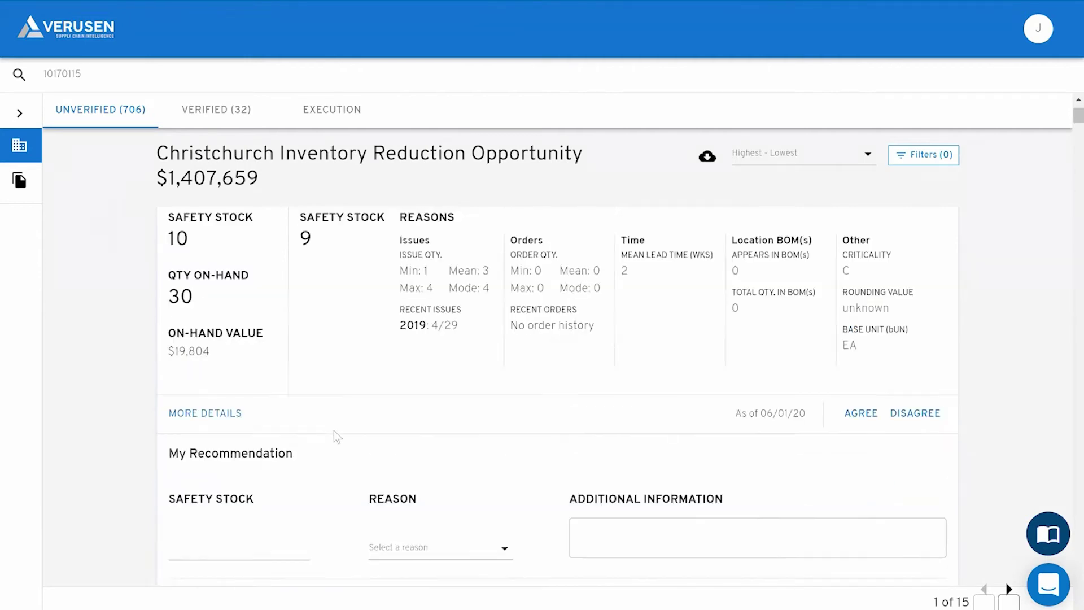
pyautogui.scroll(-1, 331, 432)
pyautogui.click(216, 514)
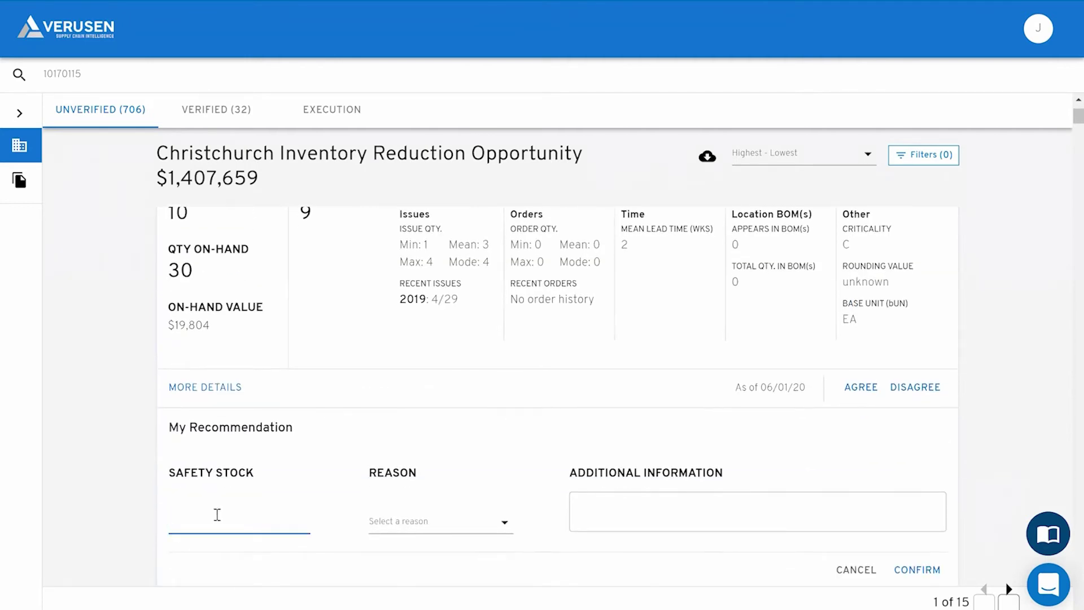
pyautogui.write('10')
pyautogui.click(502, 528)
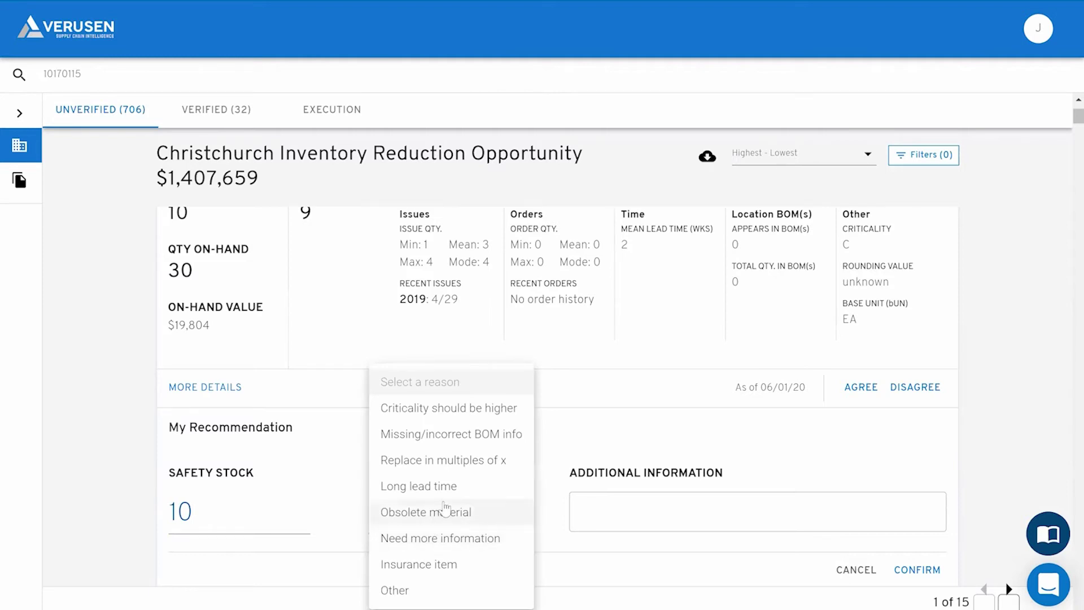
pyautogui.click(484, 408)
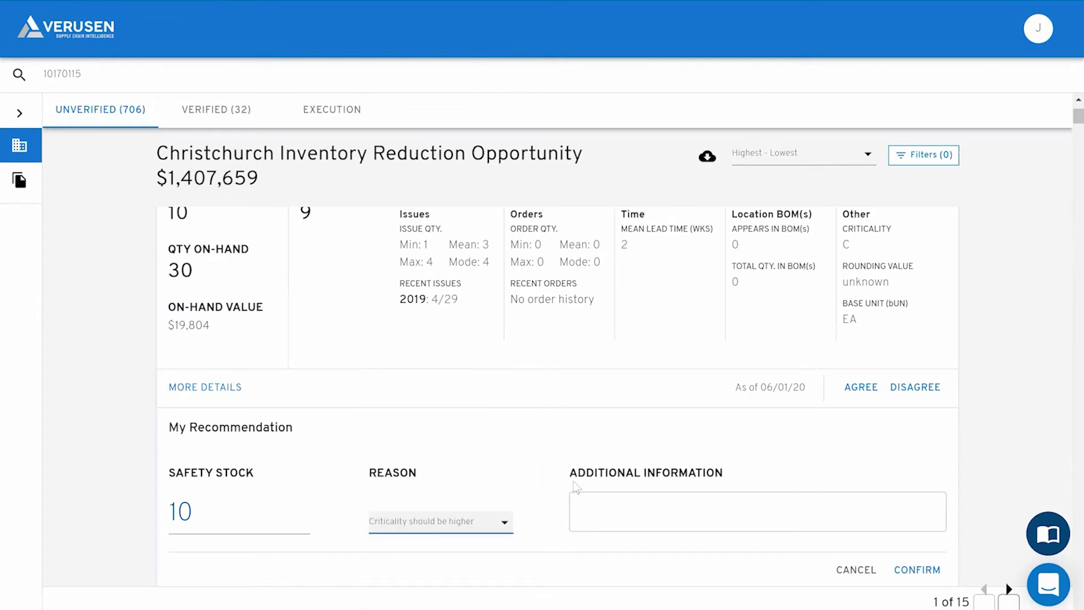
# Enter "Critical part" as the additional information and confirm the recommendation.
pyautogui.click(601, 509)
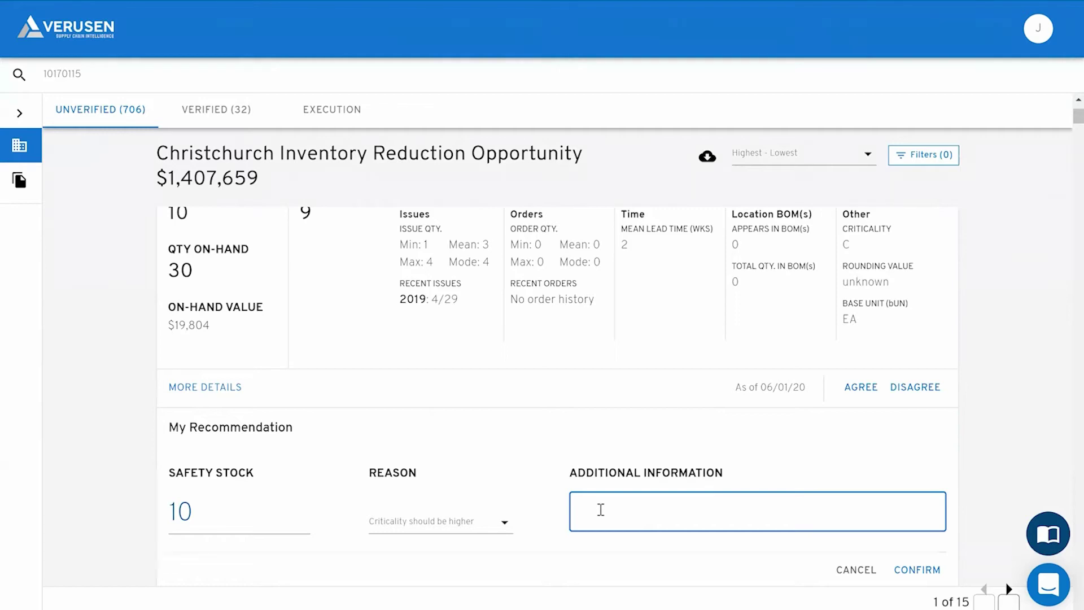
pyautogui.write('Nece')
pyautogui.press('BackSpace')
pyautogui.press('BackSpace')
pyautogui.press('BackSpace')
pyautogui.press('BackSpace')
pyautogui.write('Critical part')
pyautogui.click(917, 570)
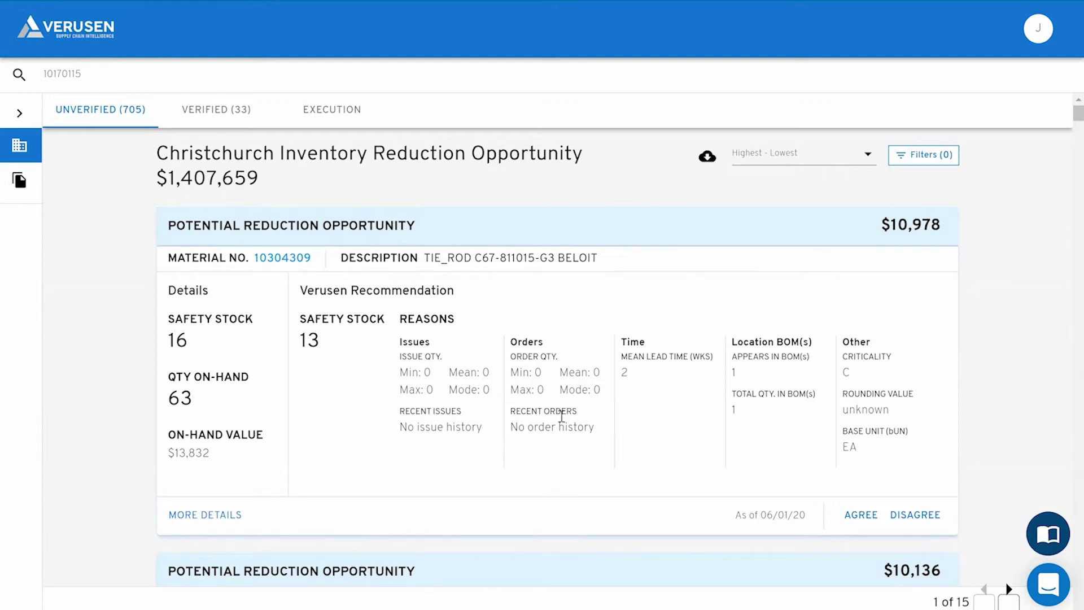
# Open the list of unverified duplicate groups.
pyautogui.scroll(-1, 466, 406)
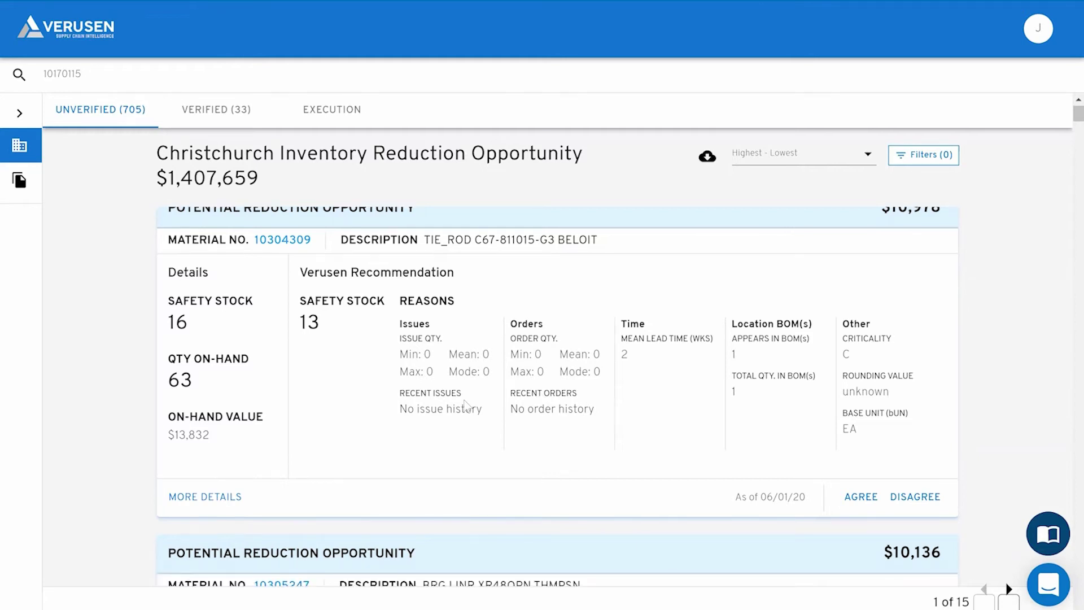
pyautogui.scroll(-4, 465, 405)
pyautogui.scroll(-2, 467, 406)
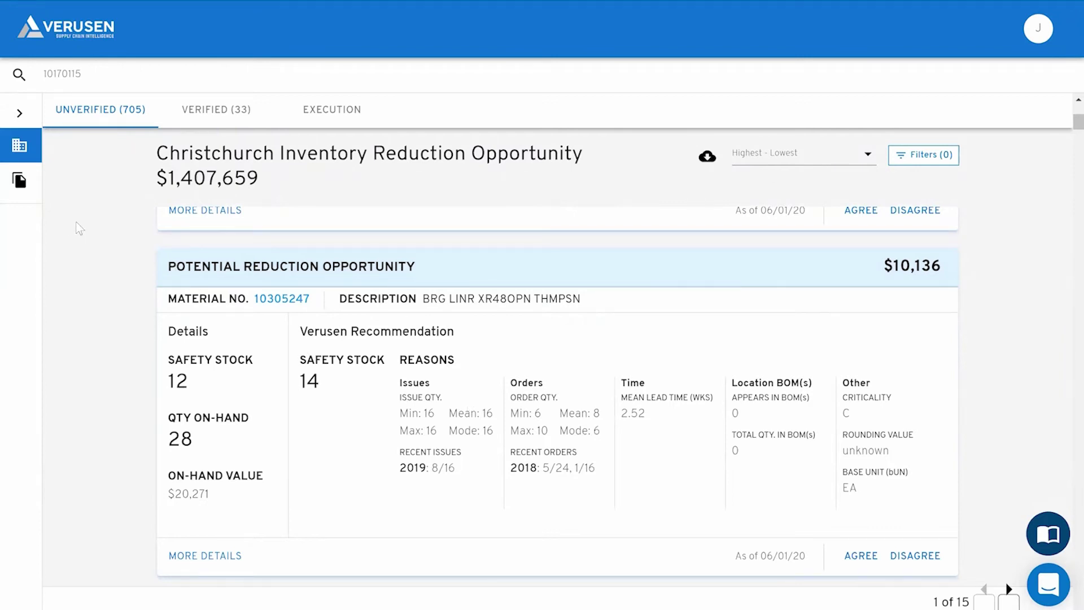
pyautogui.click(25, 187)
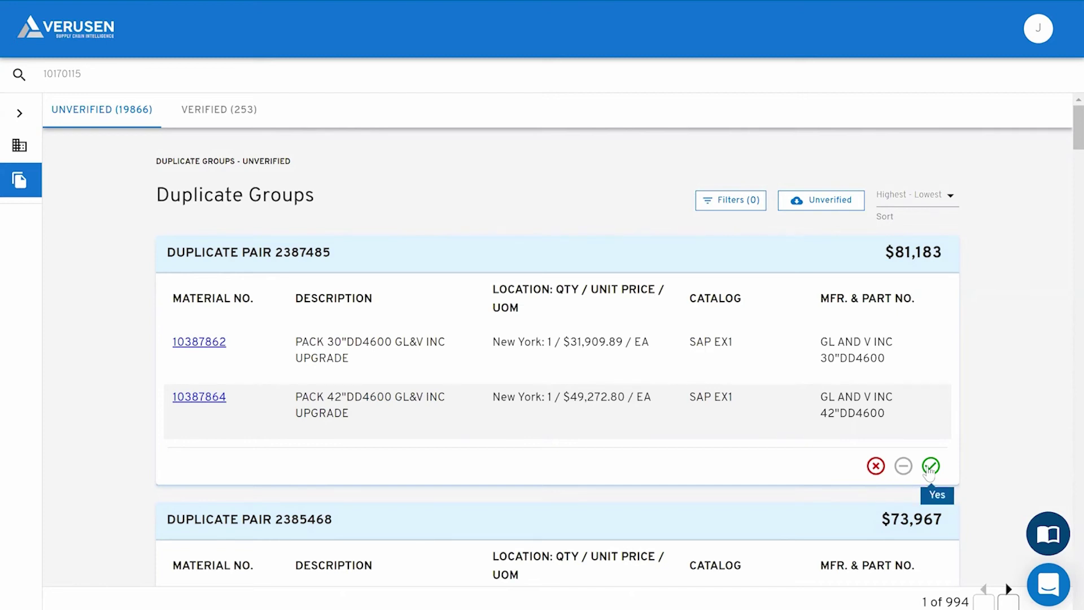
# Examine the detail page of material 10387862 from duplicate pair 2387485 and return to the duplicate groups.
pyautogui.click(202, 343)
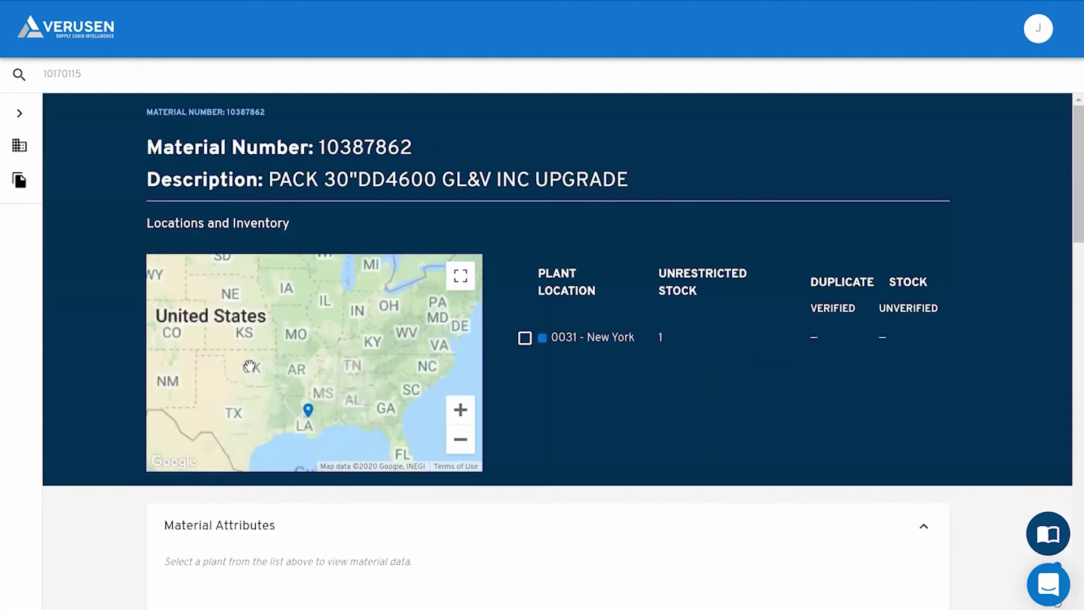
pyautogui.scroll(-1, 516, 388)
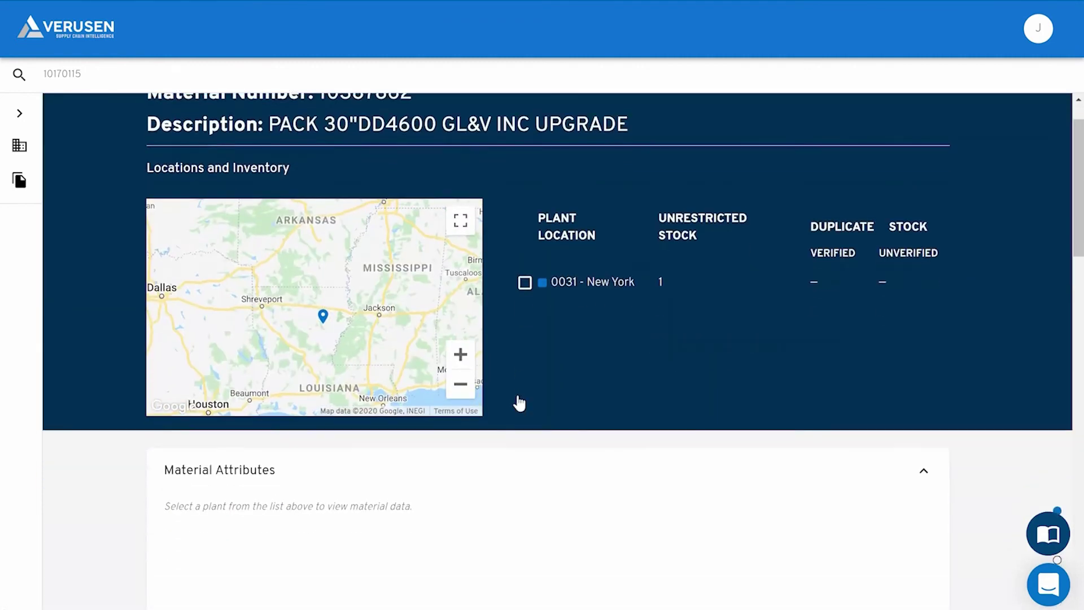
pyautogui.scroll(-8, 518, 402)
pyautogui.scroll(-3, 518, 397)
pyautogui.scroll(6, 518, 397)
pyautogui.click(14, 188)
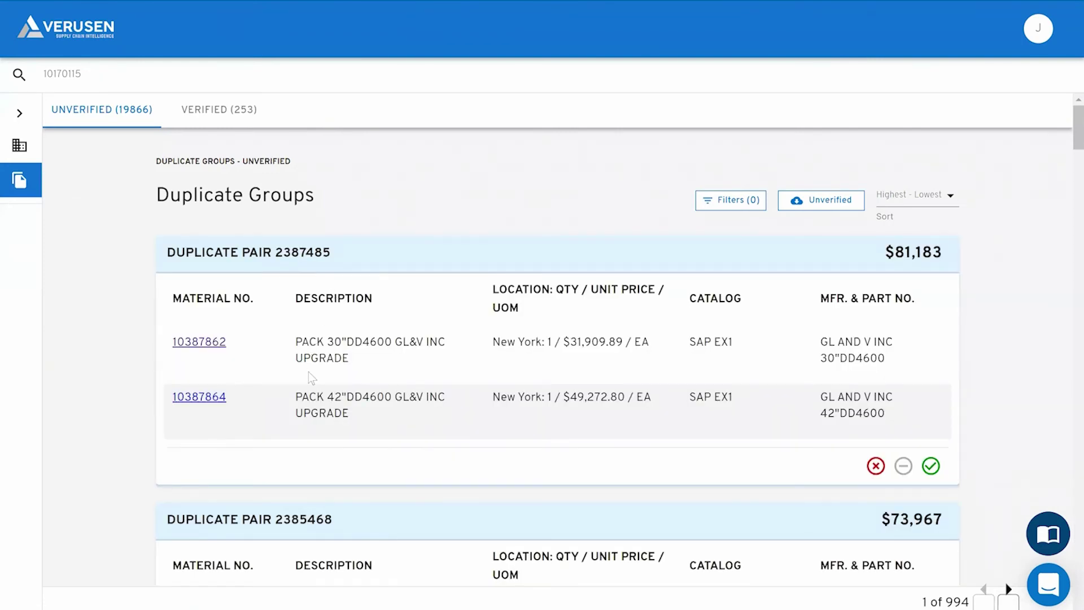
# Mark duplicate pair 2387485 as No and duplicate pair 2385468 as Yes.
pyautogui.scroll(-2, 308, 371)
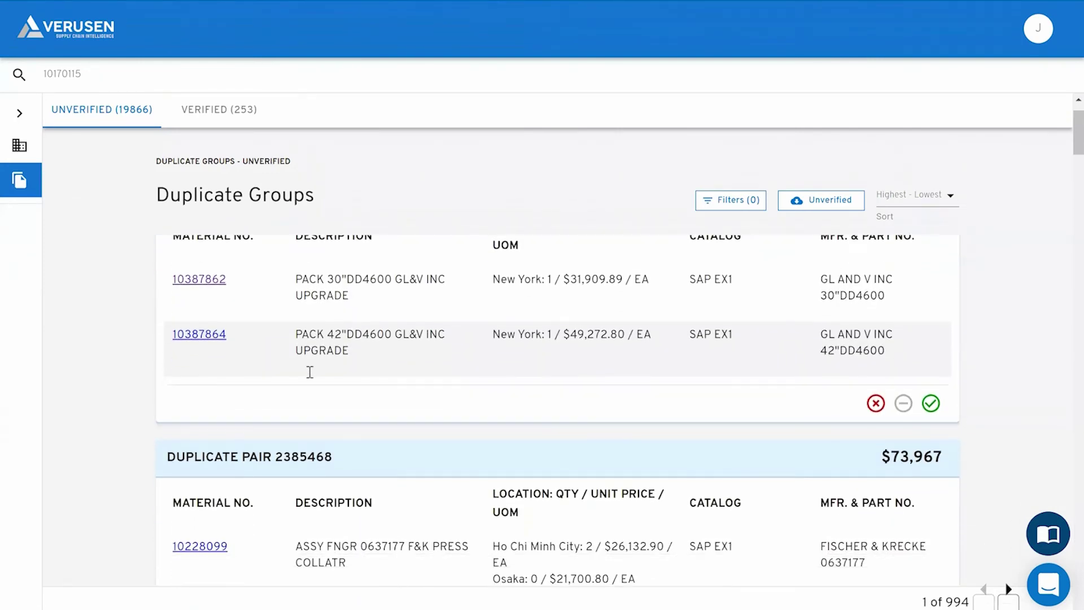
pyautogui.scroll(1, 309, 372)
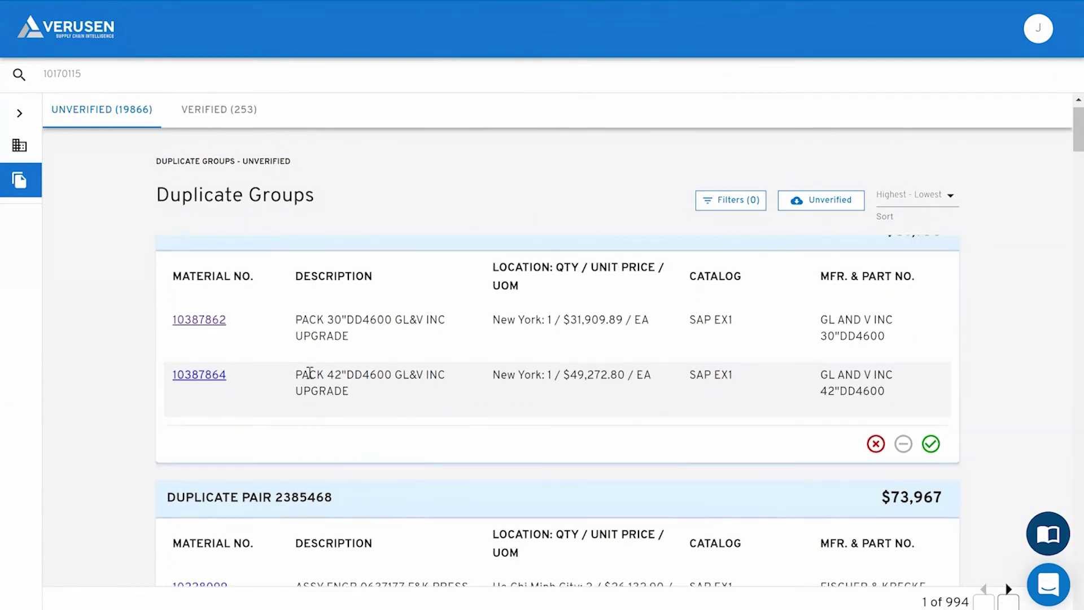
pyautogui.scroll(1, 287, 344)
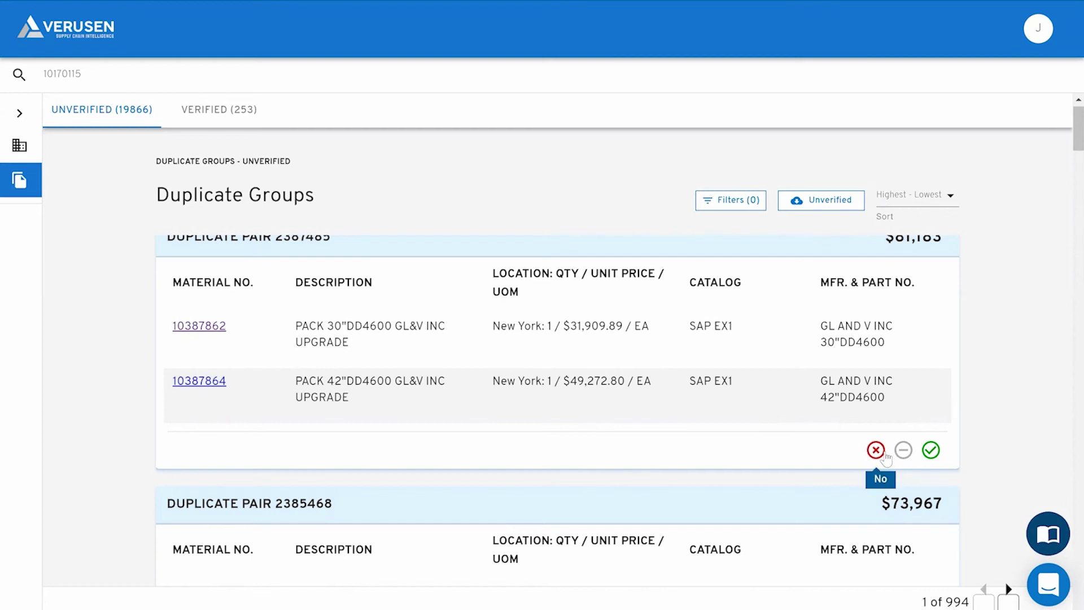
pyautogui.scroll(1, 886, 460)
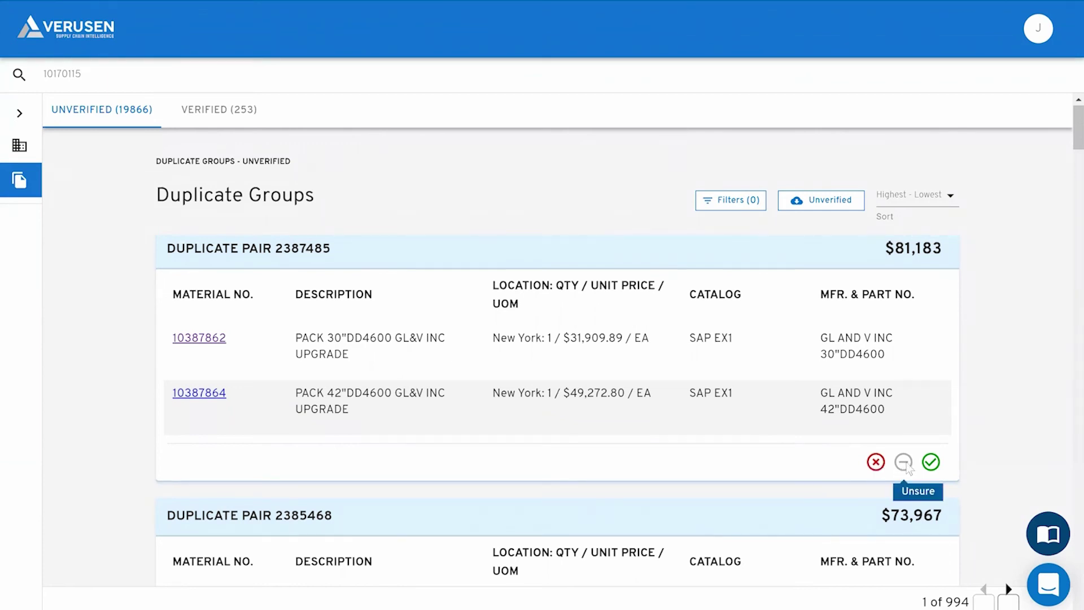
pyautogui.click(876, 462)
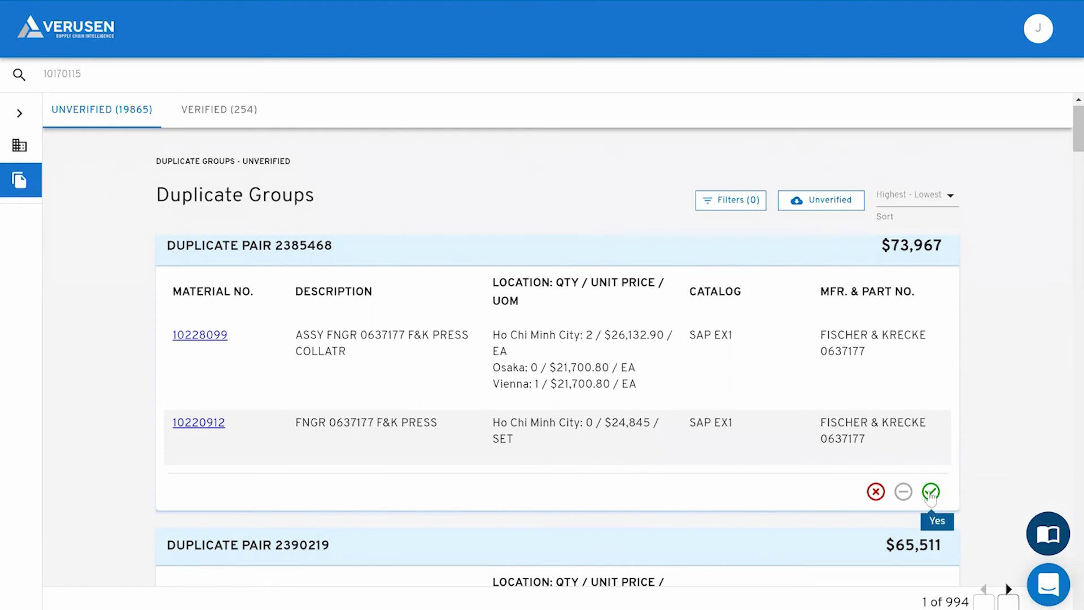
pyautogui.click(931, 491)
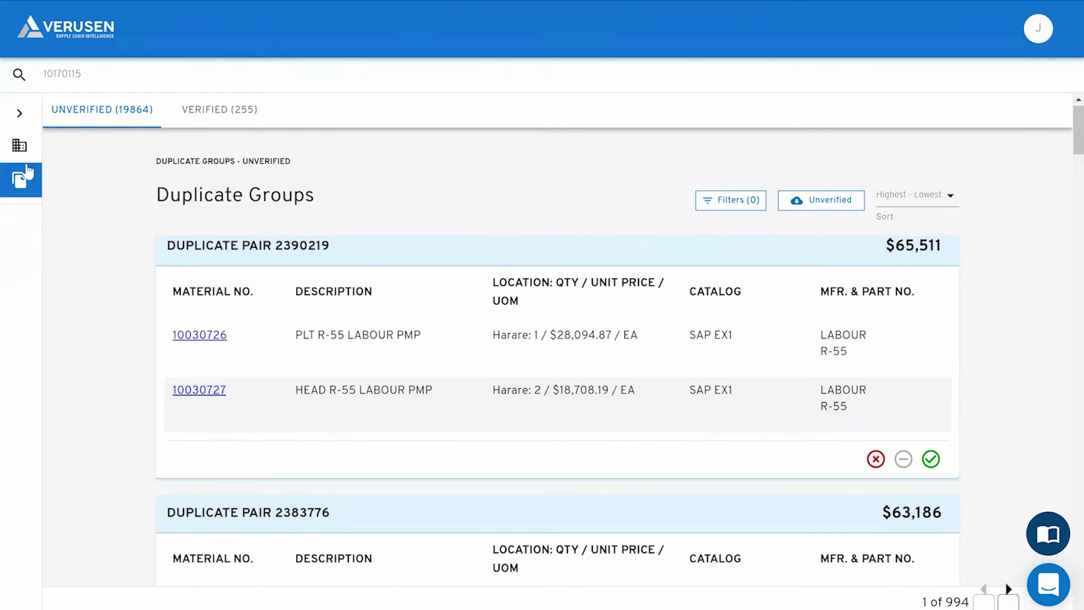
# Look up the duplicates of material 10170115 through the material search, and return to the organization opportunity overview.
pyautogui.click(95, 77)
pyautogui.press('Return')
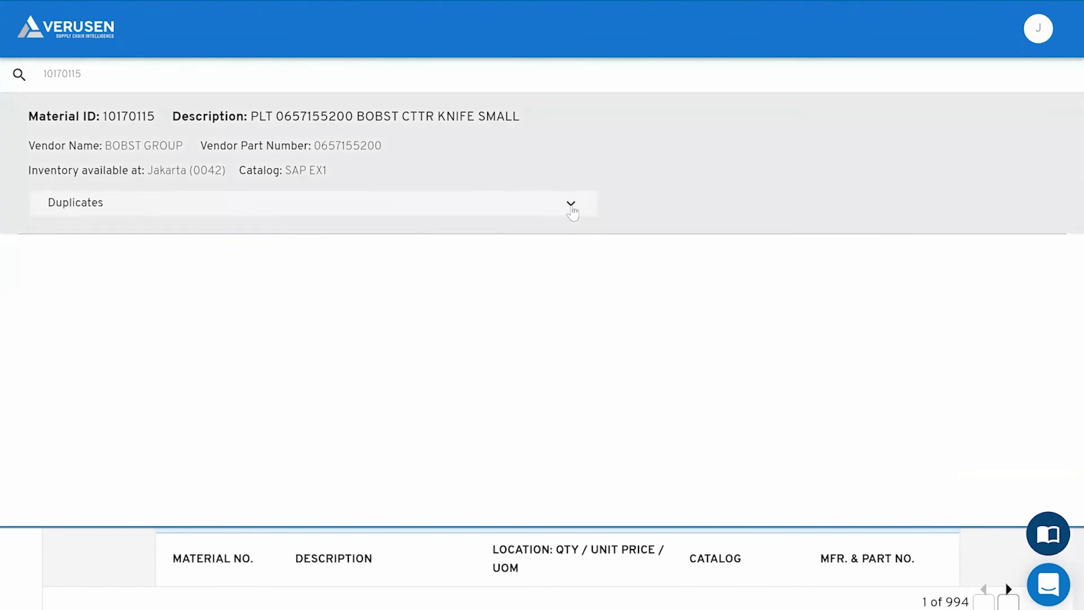
pyautogui.click(571, 205)
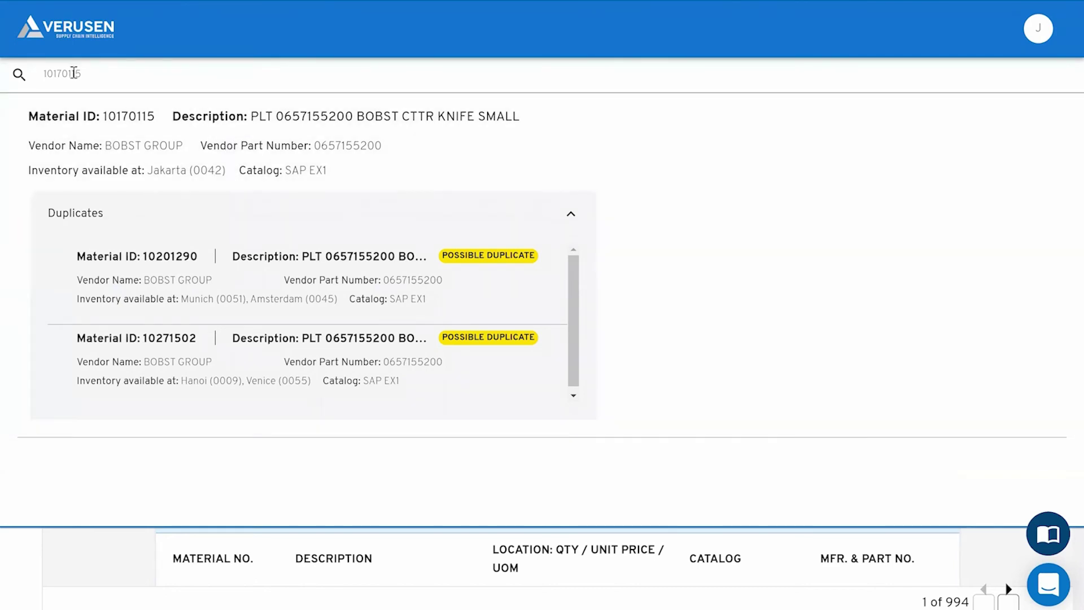
pyautogui.click(86, 75)
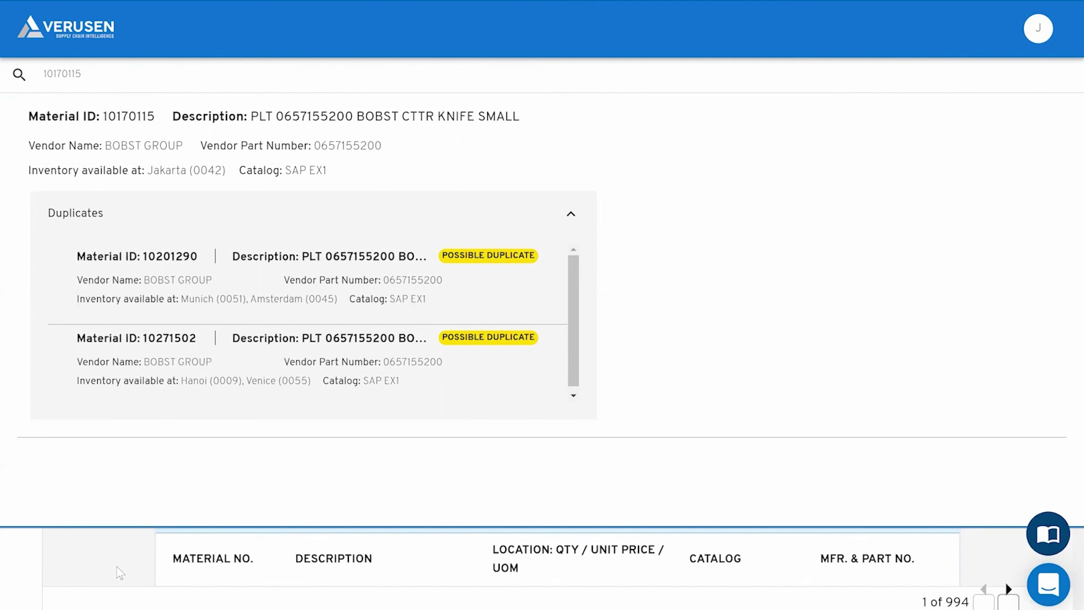
pyautogui.click(117, 568)
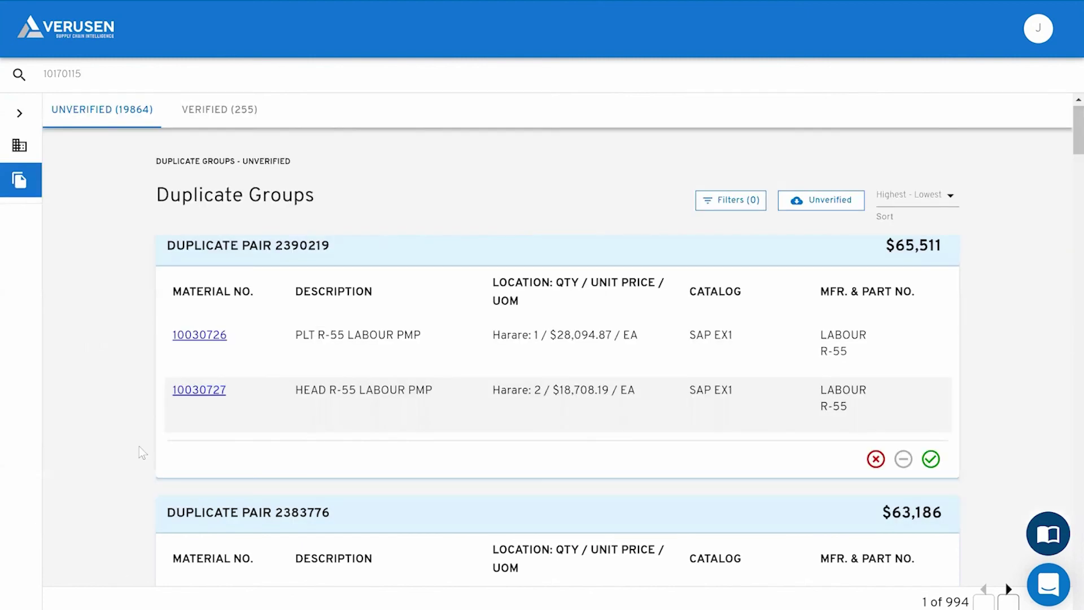
pyautogui.click(21, 151)
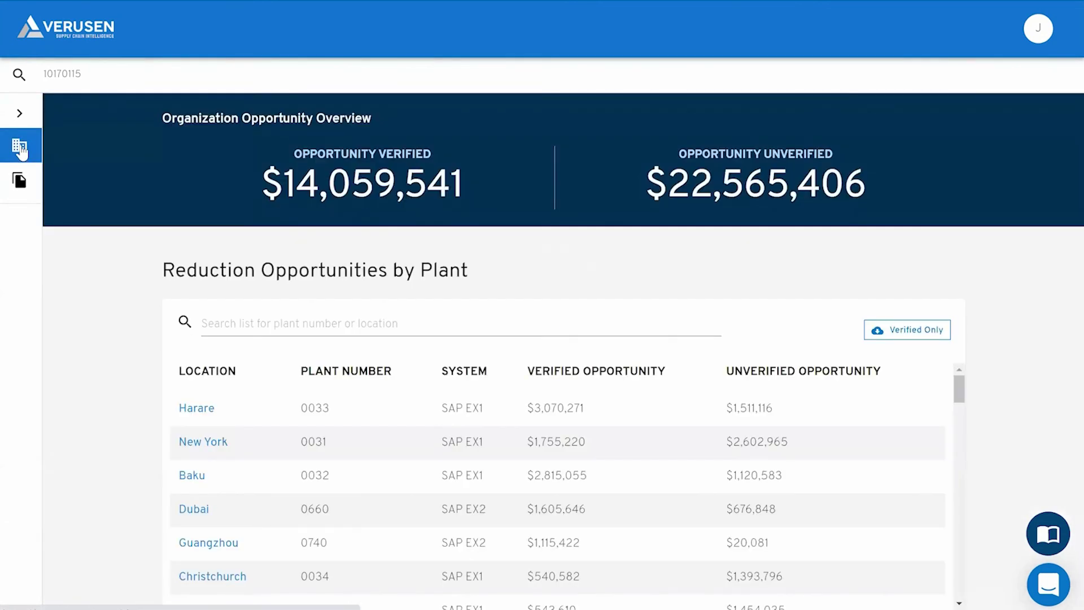